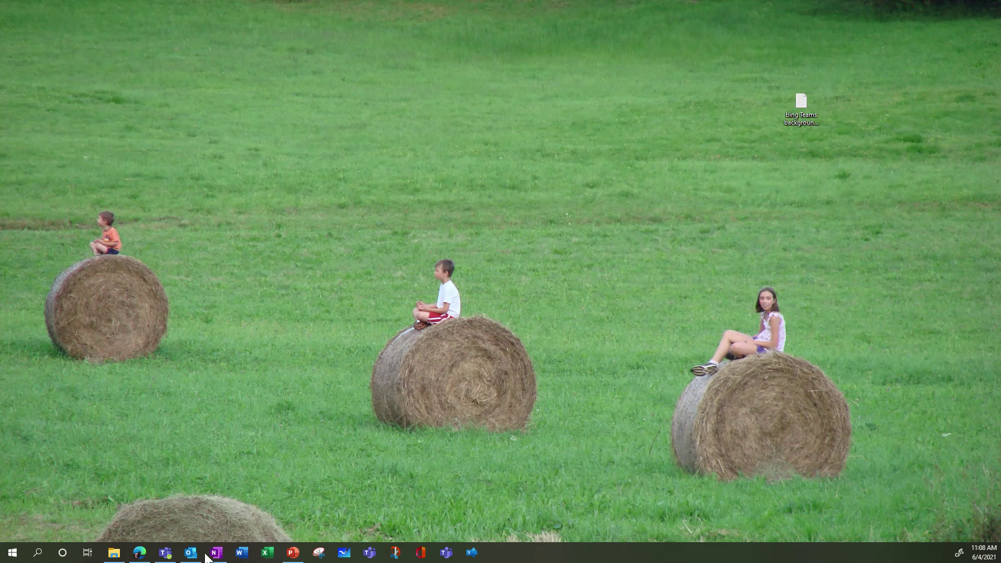
Find the Edge browser on the Windows taskbar to bring it back into view
{"action": "mouse_move", "coordinate": [165, 553]}
Bring Edge forward and open the Microsoft Teams Chat Files folder in OneDrive's My files
{"action": "left_click", "coordinate": [140, 554]}
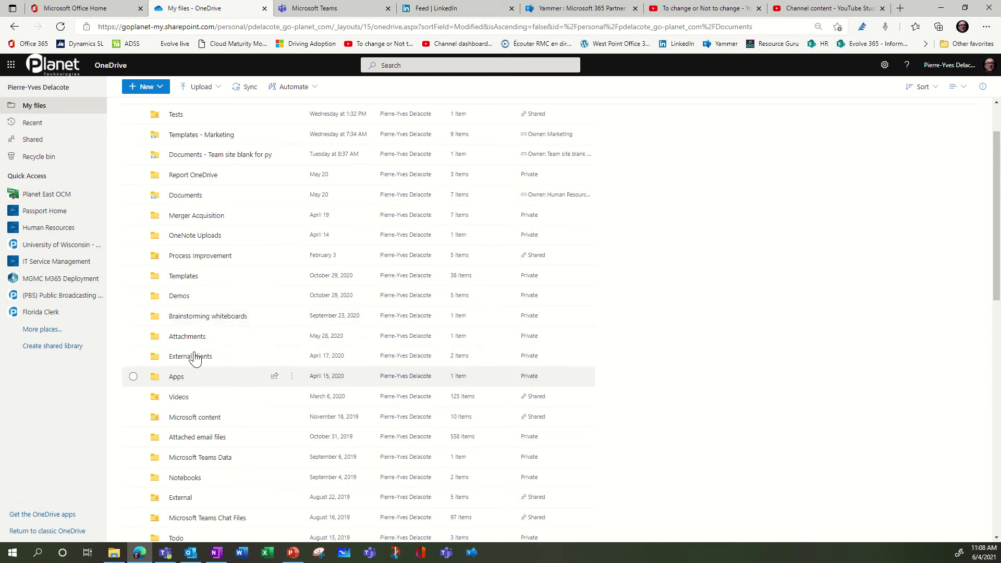
{"action": "scroll", "coordinate": [215, 308], "scroll_direction": "down", "scroll_amount": 3}
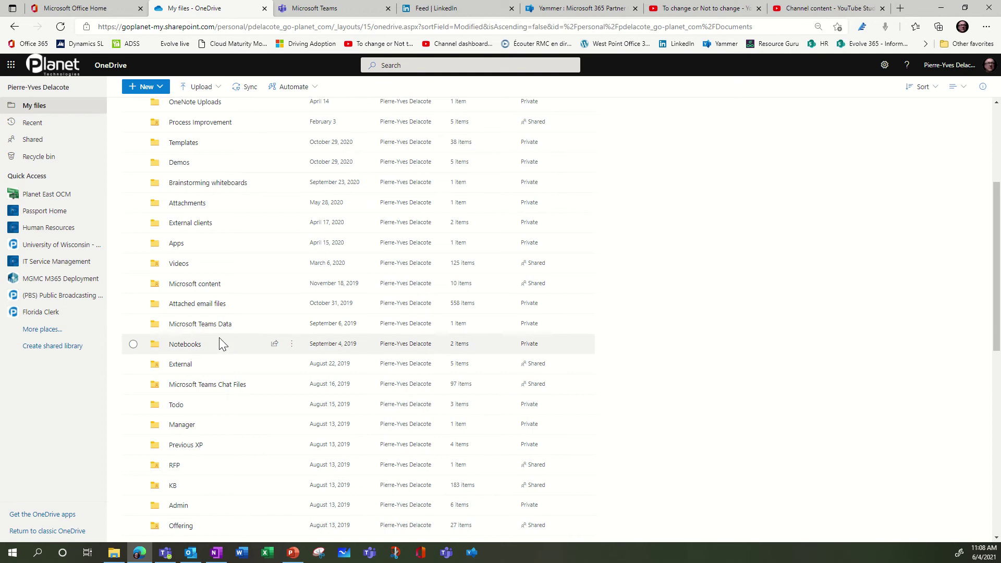
{"action": "left_click", "coordinate": [216, 386]}
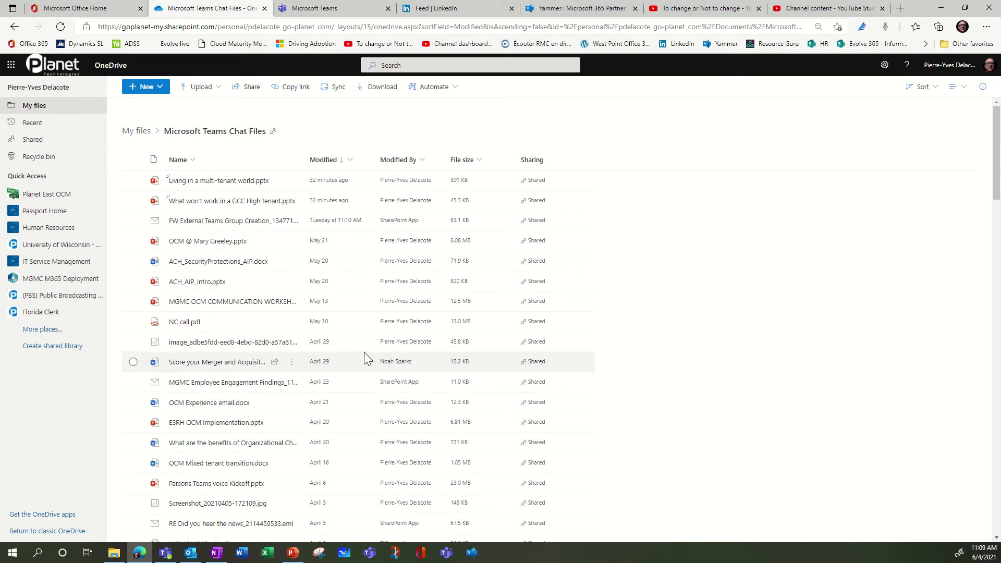
Select the Organizational Change Management file, view its viewer statistics, then return to its details pane
{"action": "scroll", "coordinate": [365, 358], "scroll_direction": "down", "scroll_amount": 1}
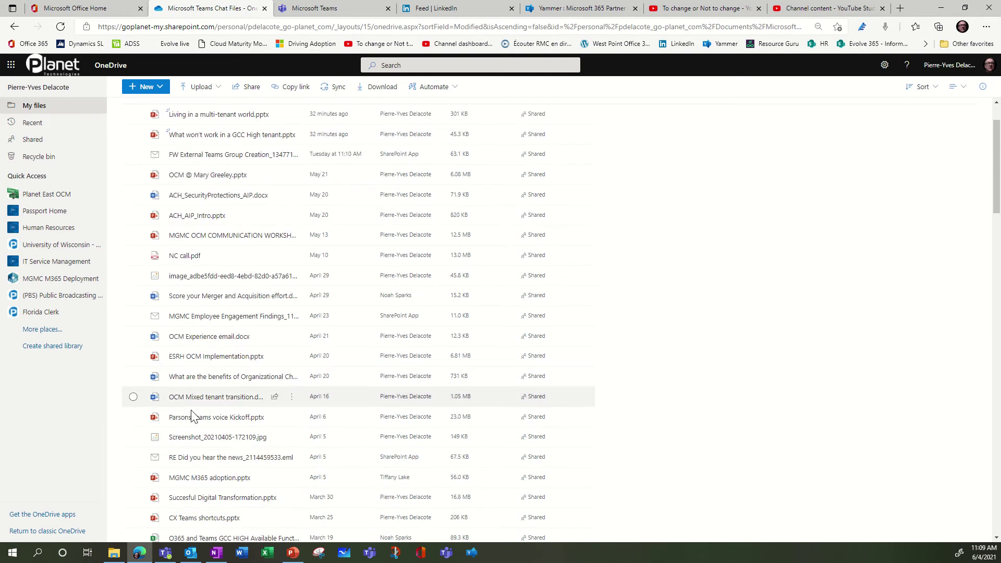
{"action": "left_click", "coordinate": [133, 379]}
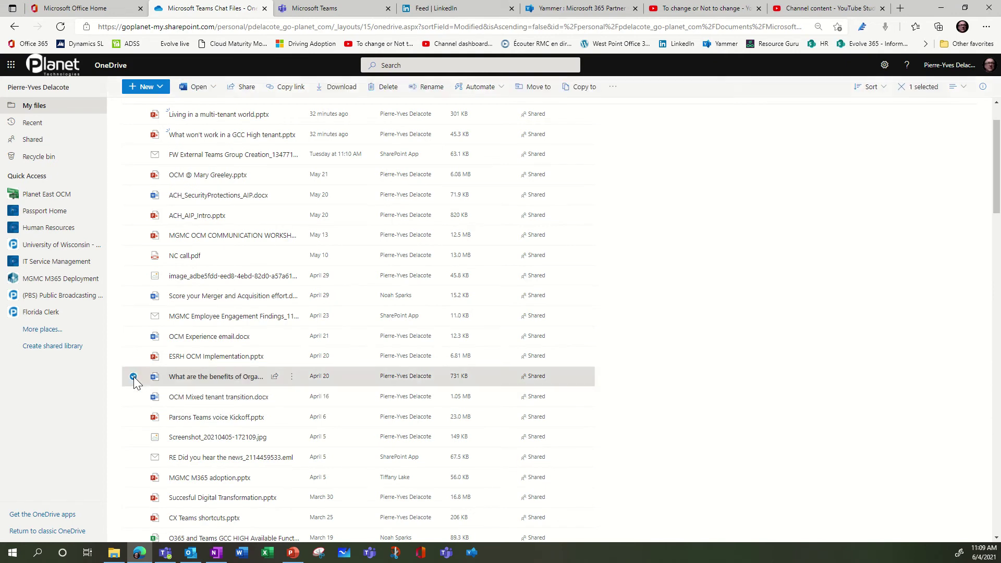
{"action": "left_click", "coordinate": [984, 90]}
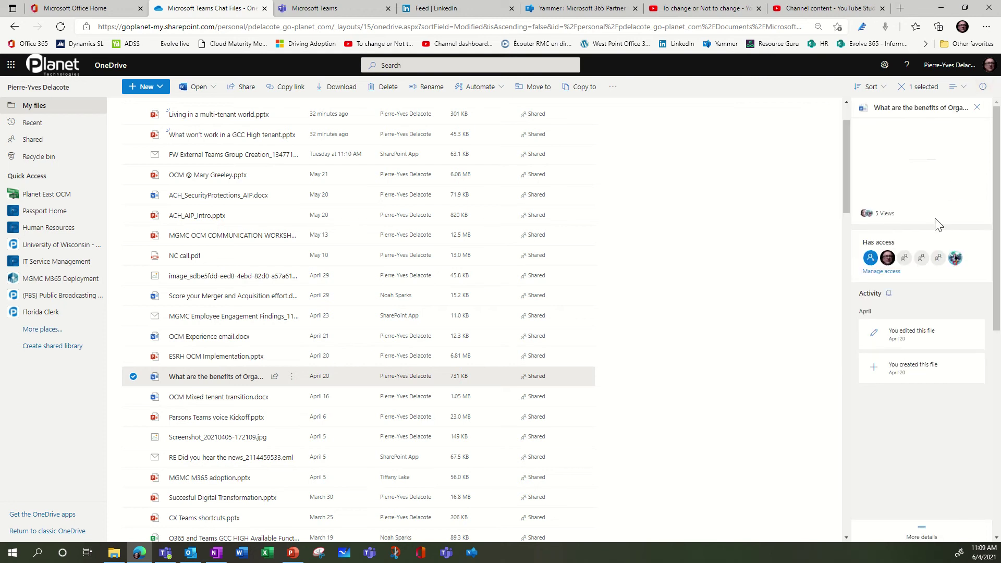
{"action": "left_click", "coordinate": [886, 214]}
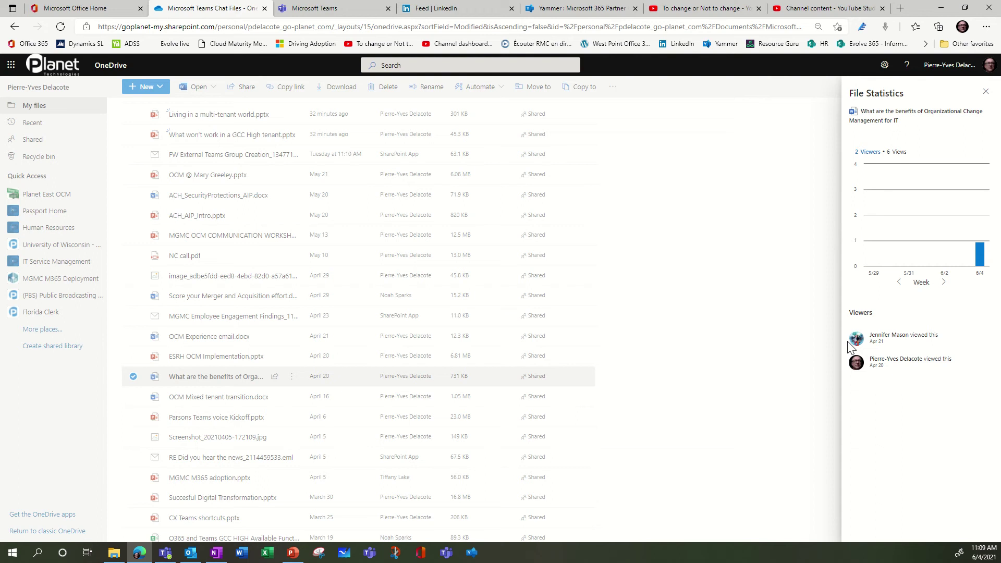
{"action": "left_click", "coordinate": [798, 234]}
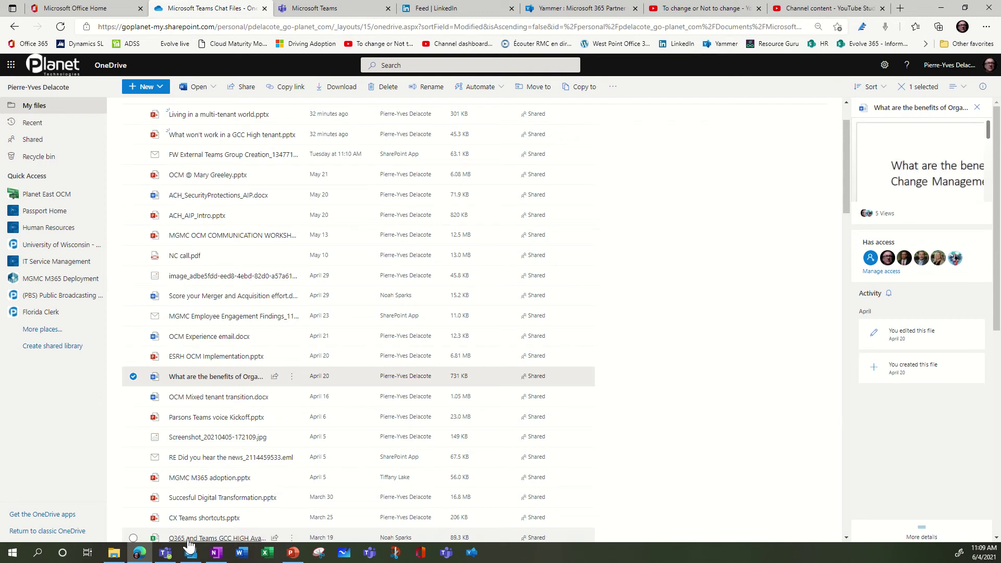
Switch to Teams and show the Demo Pydel General channel's files
{"action": "left_click", "coordinate": [165, 554]}
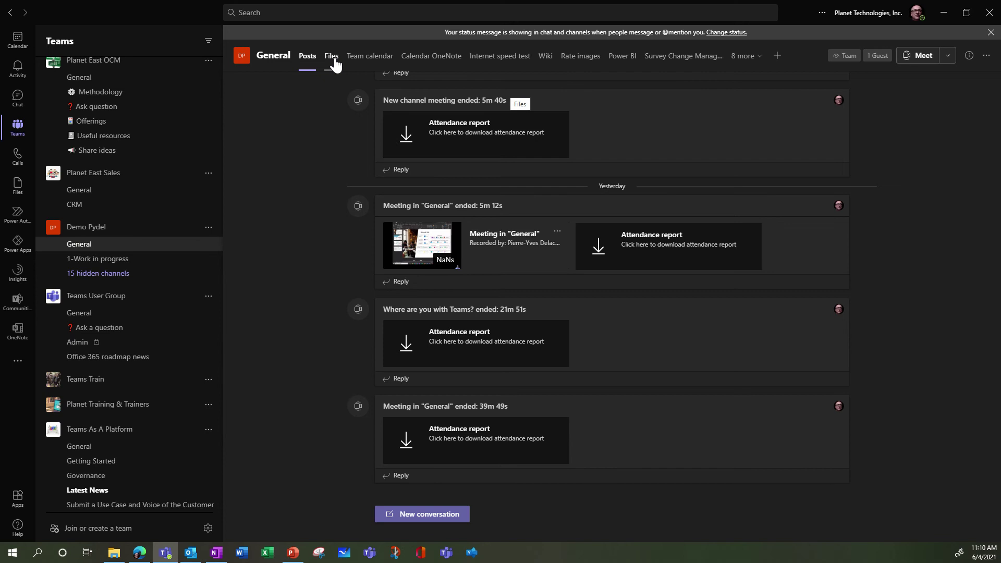
{"action": "left_click", "coordinate": [332, 56]}
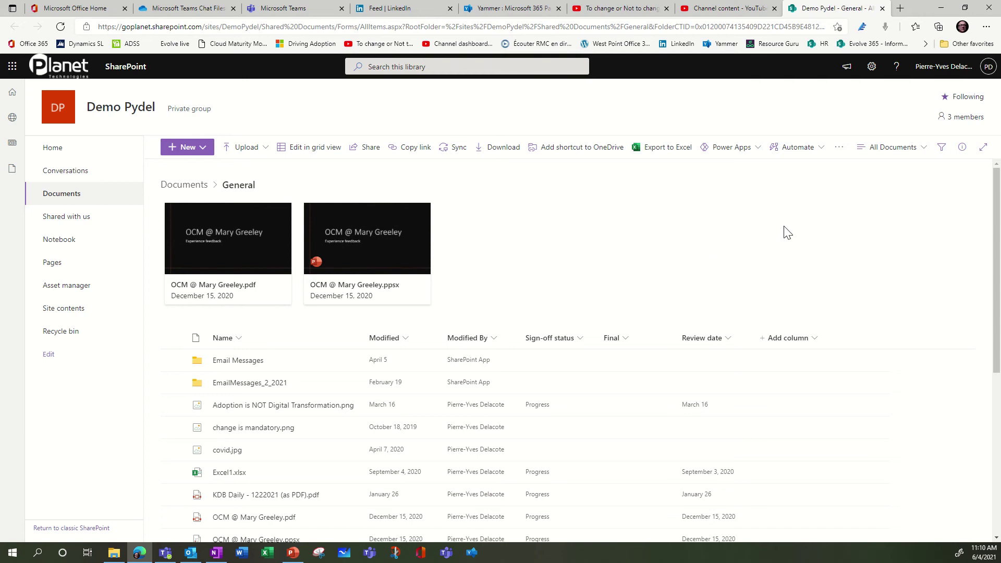
Reach the Demo Pydel Site Settings page through the gear menu's Site information panel
{"action": "left_click", "coordinate": [873, 68]}
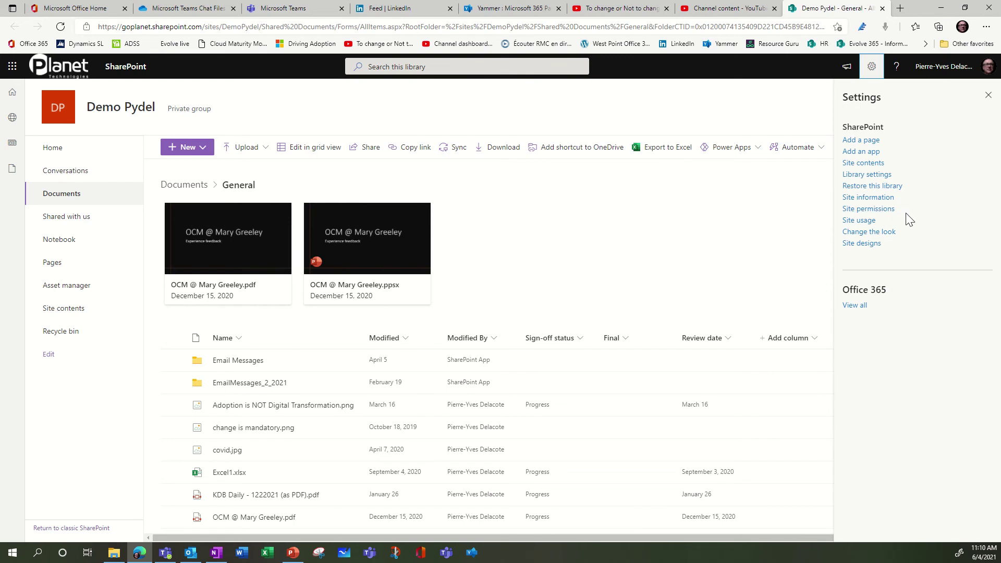
{"action": "left_click", "coordinate": [869, 198]}
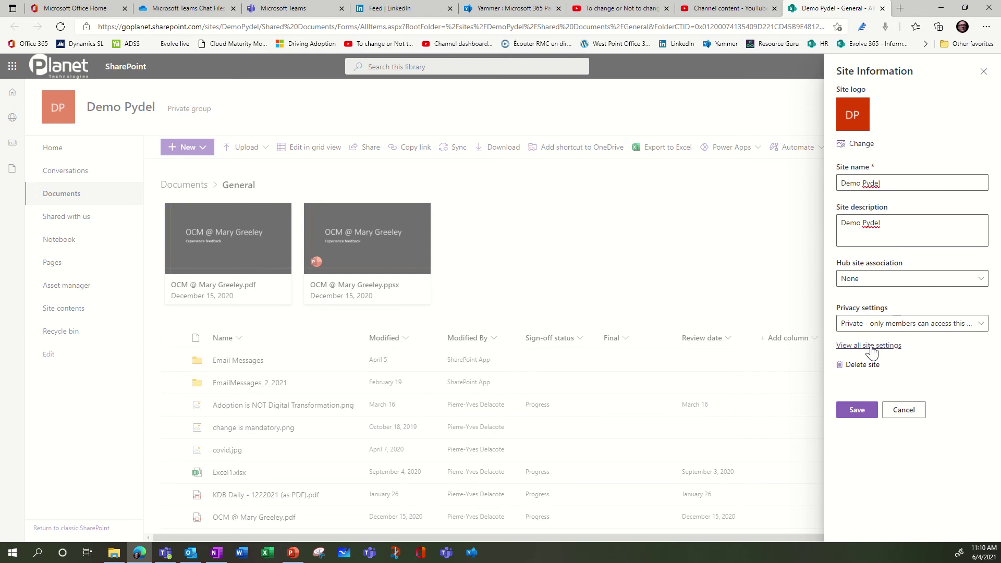
{"action": "left_click", "coordinate": [871, 349]}
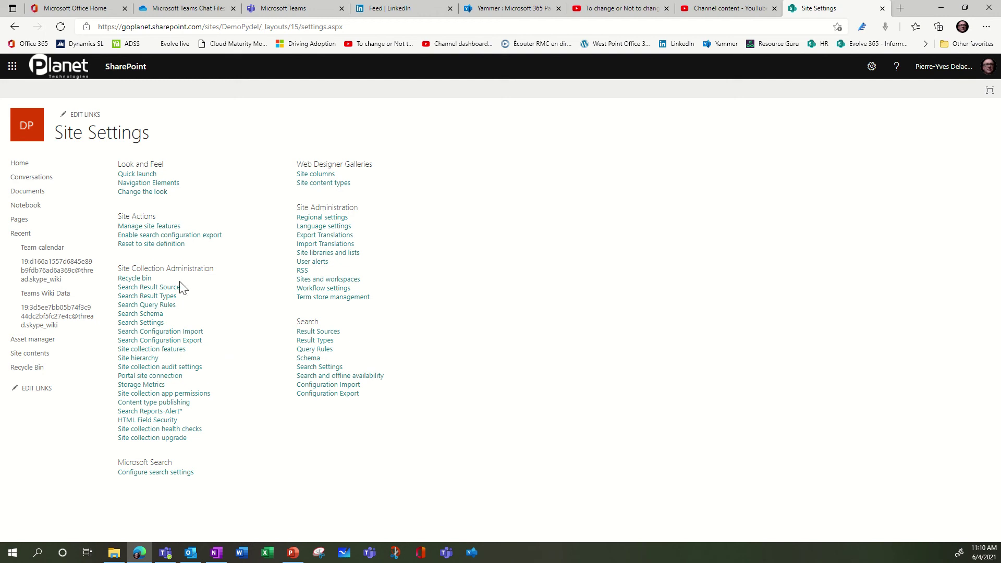
On the Manage site features page, find SharePoint Viewers and activate it
{"action": "left_click", "coordinate": [153, 227]}
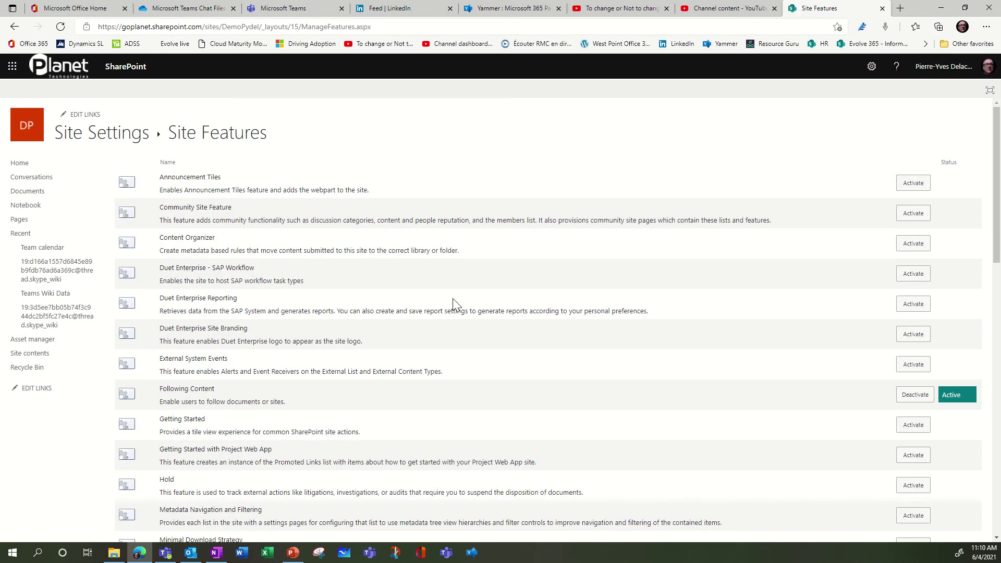
{"action": "scroll", "coordinate": [452, 296], "scroll_direction": "down", "scroll_amount": 9}
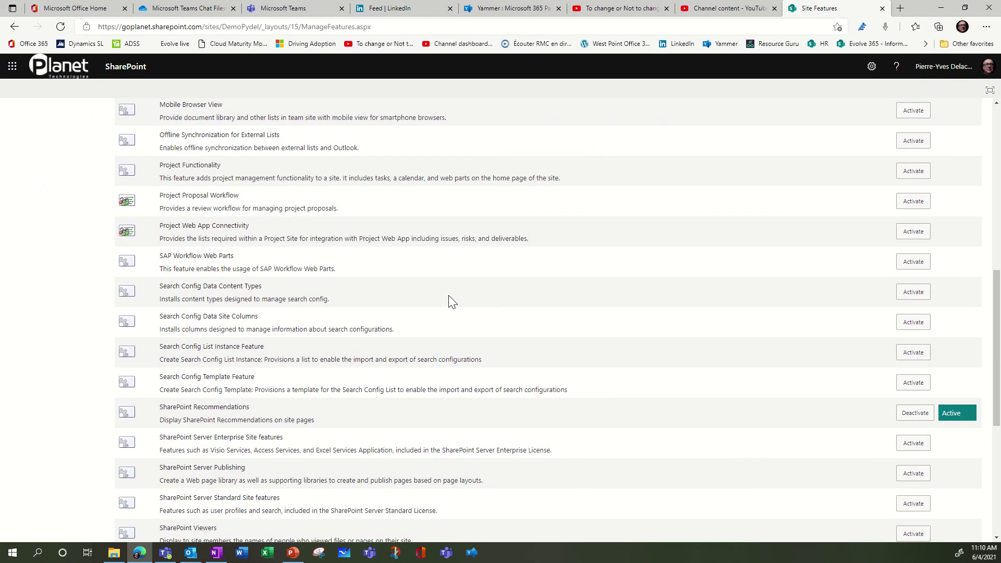
{"action": "scroll", "coordinate": [452, 302], "scroll_direction": "down", "scroll_amount": 3}
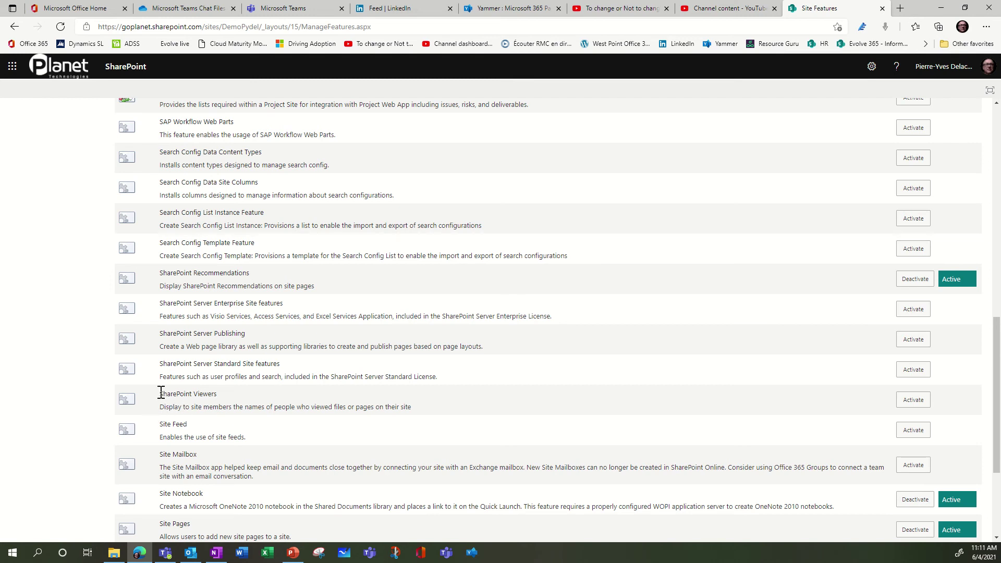
{"action": "left_click_drag", "start_coordinate": [159, 393], "coordinate": [441, 405]}
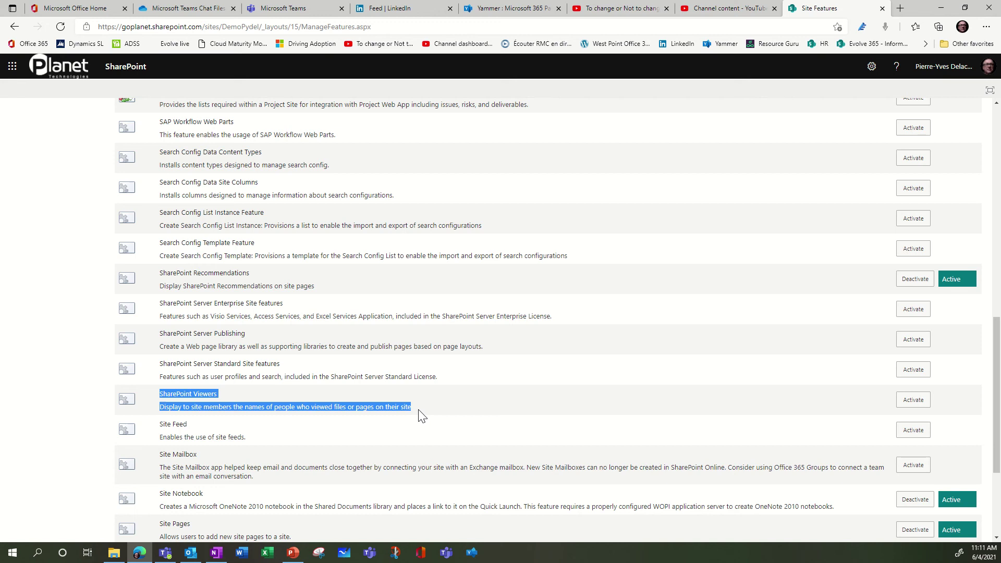
{"action": "left_click", "coordinate": [913, 399]}
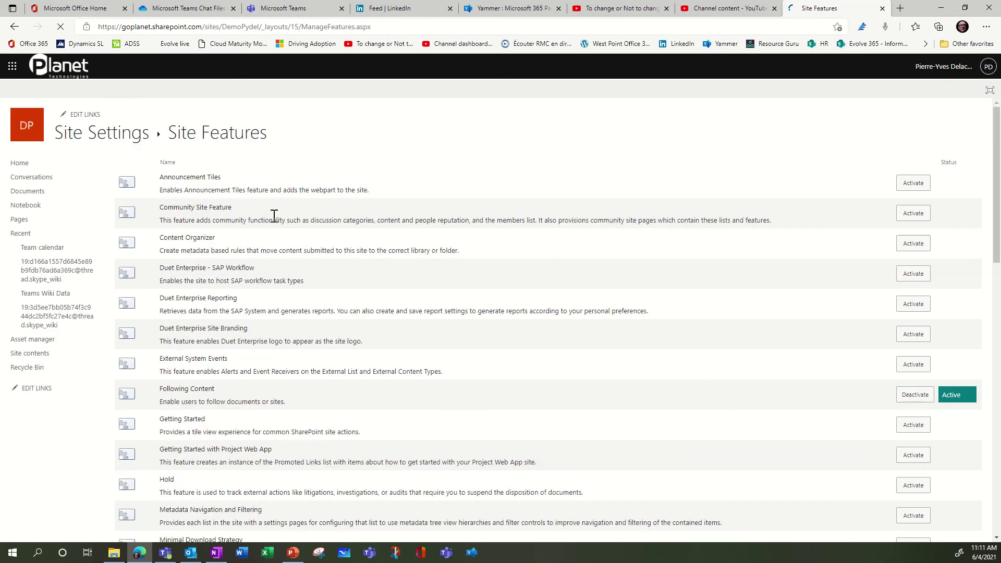
Open the Demo Pydel Documents library and browse into the HR › HR Discuss folder
{"action": "left_click", "coordinate": [59, 165]}
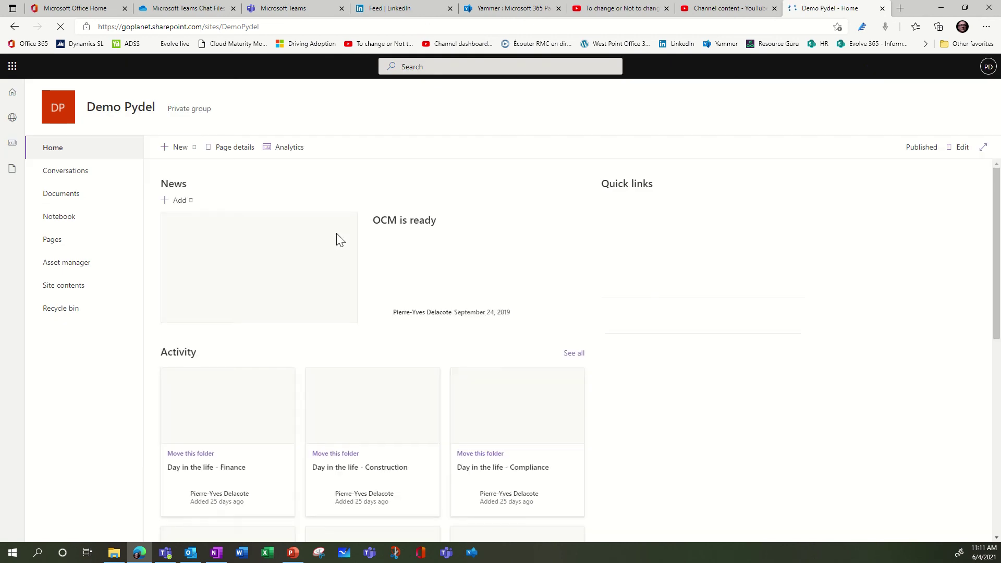
{"action": "left_click", "coordinate": [62, 194]}
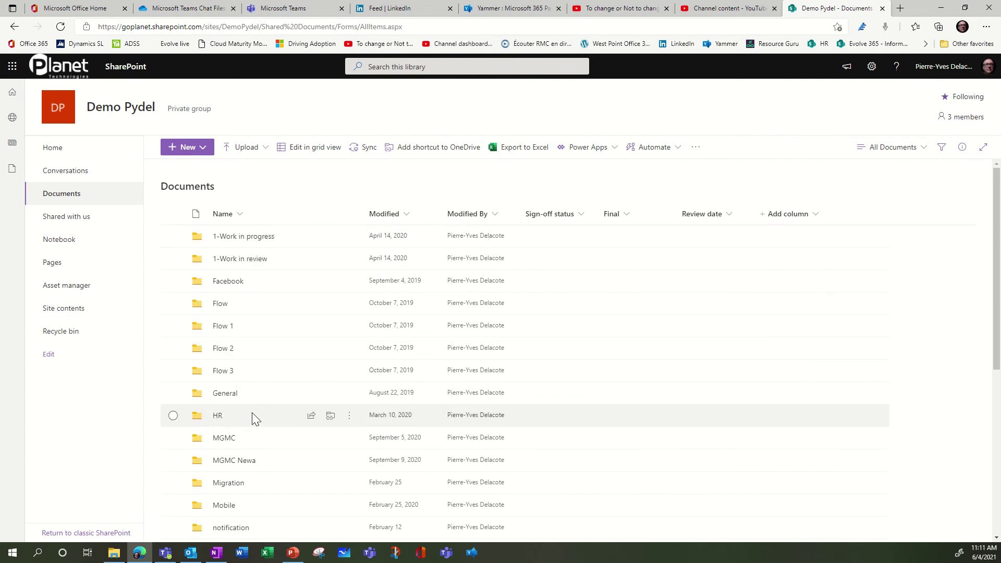
{"action": "scroll", "coordinate": [262, 394], "scroll_direction": "down", "scroll_amount": 1}
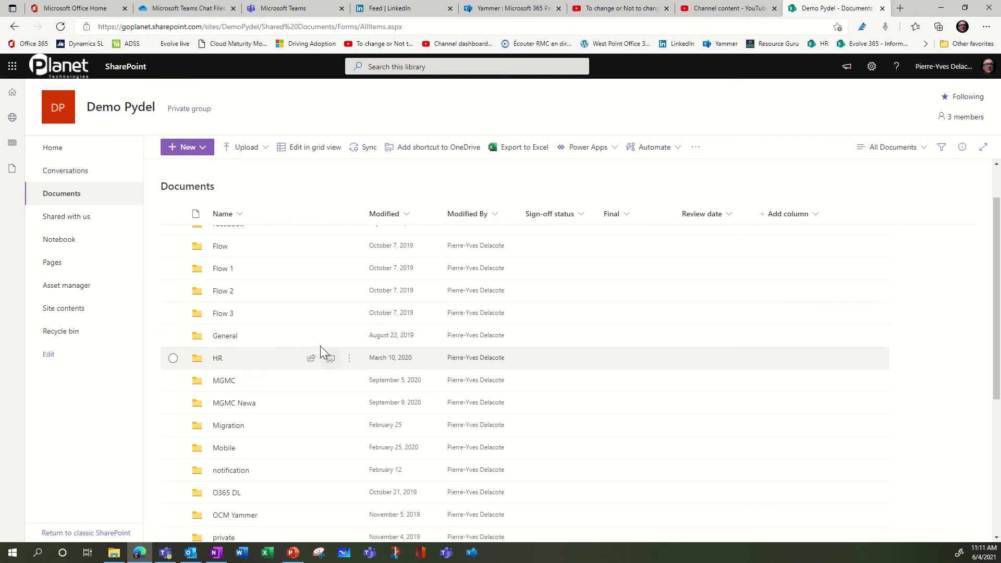
{"action": "left_click", "coordinate": [217, 360]}
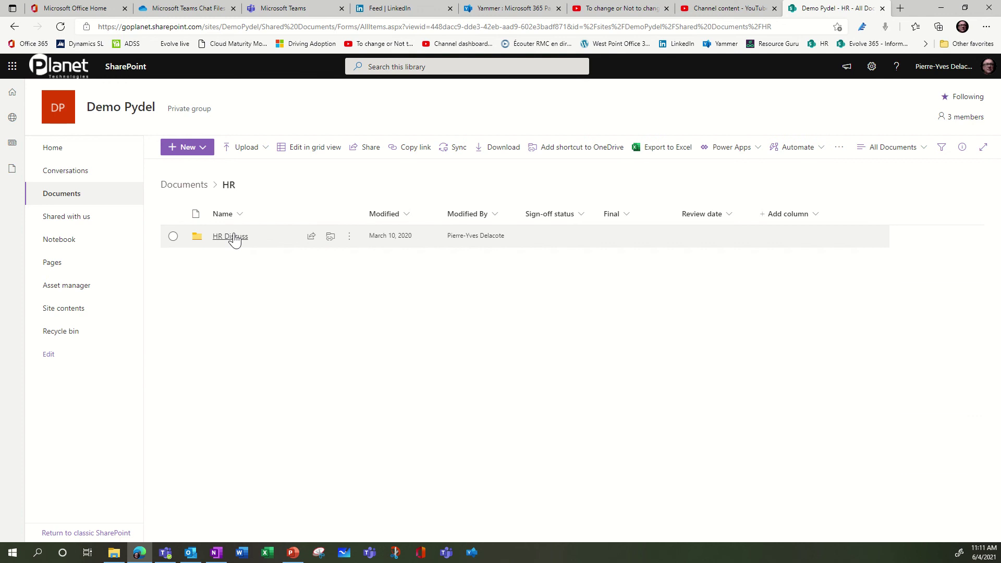
{"action": "left_click", "coordinate": [233, 239]}
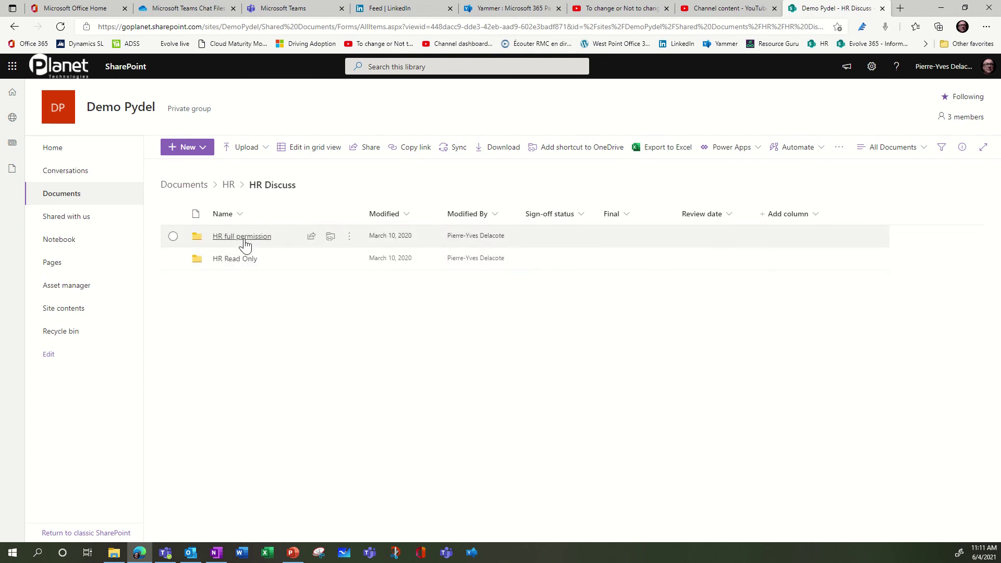
Go back to the Documents root and open the General folder, scrolling its file list
{"action": "left_click", "coordinate": [184, 185]}
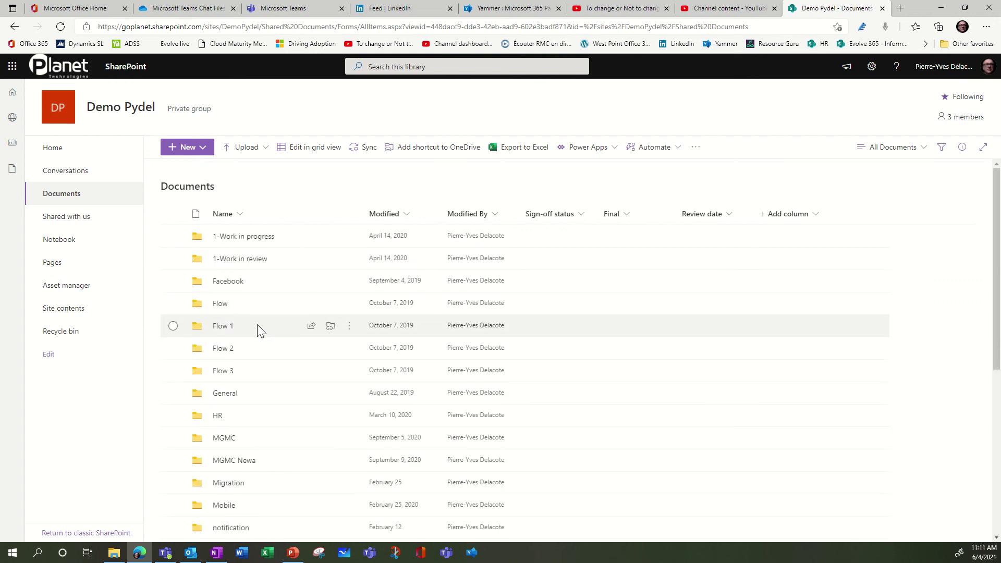
{"action": "left_click", "coordinate": [225, 394]}
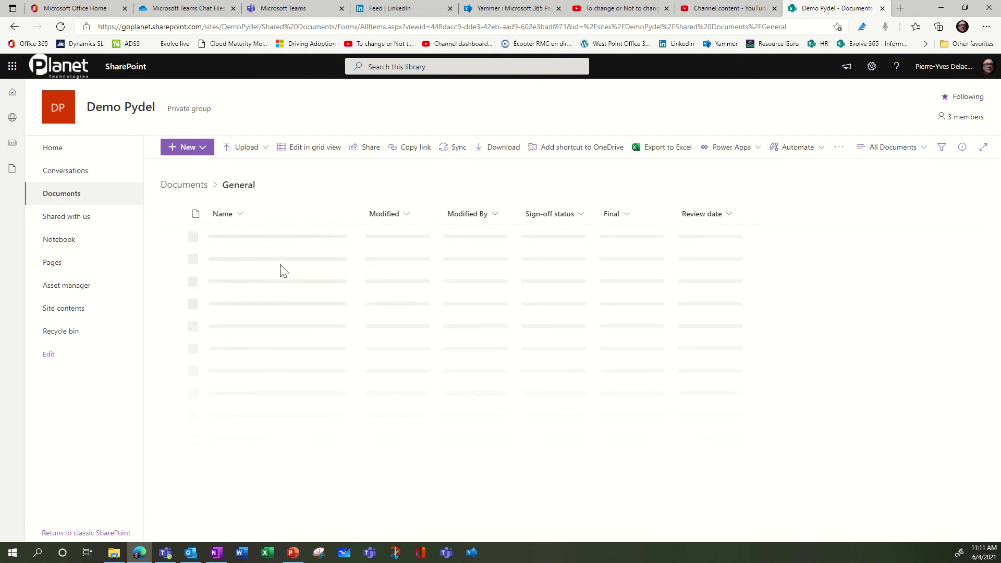
{"action": "scroll", "coordinate": [593, 362], "scroll_direction": "down", "scroll_amount": 5}
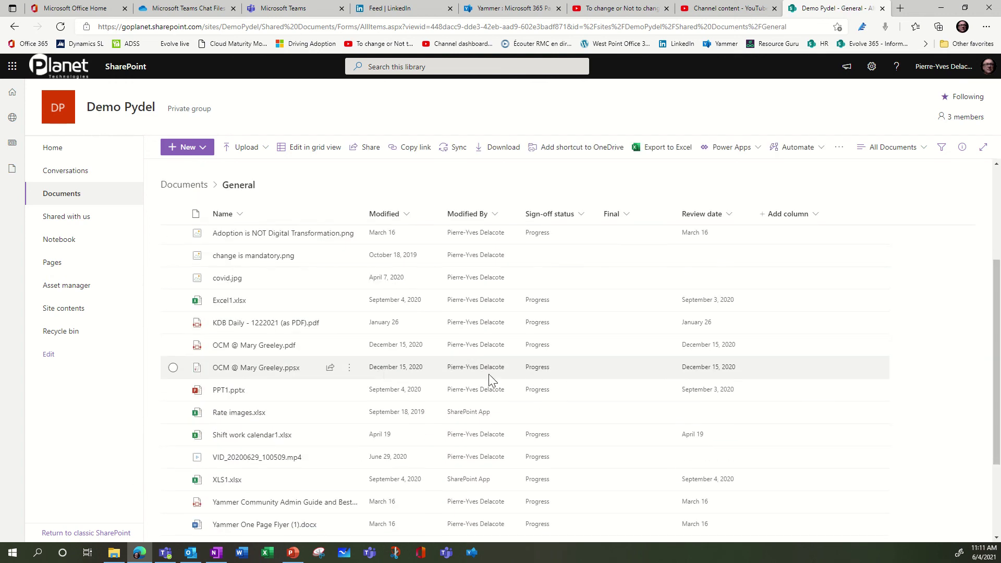
{"action": "scroll", "coordinate": [313, 388], "scroll_direction": "down", "scroll_amount": 3}
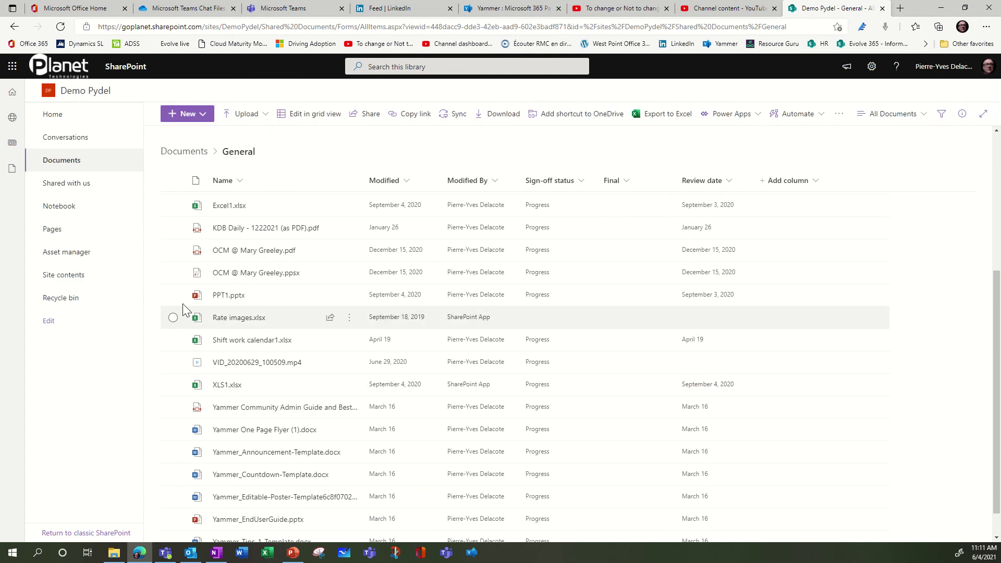
Select PPT1.pptx and open its File Statistics, showing 2 viewers and 31 views
{"action": "left_click", "coordinate": [173, 295]}
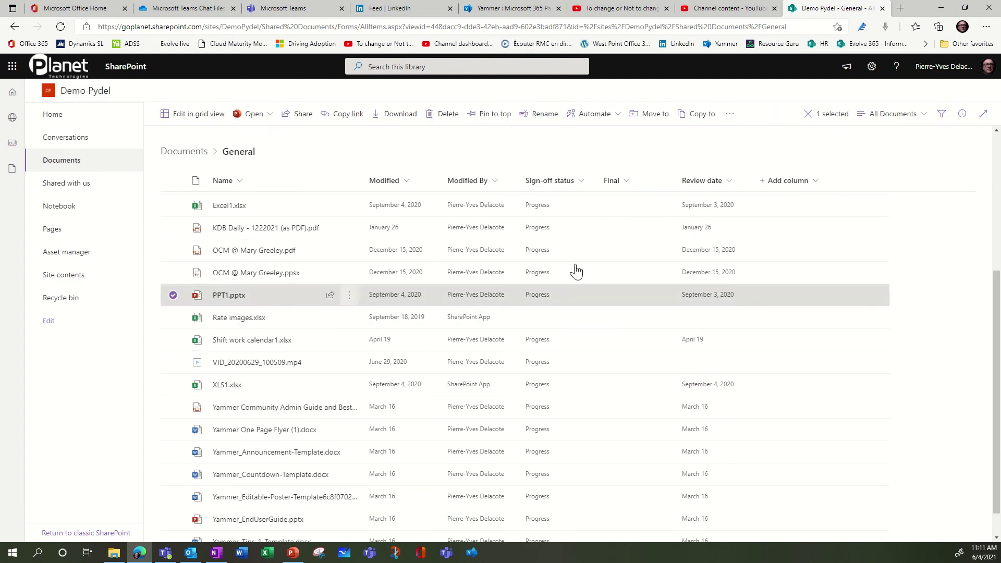
{"action": "left_click", "coordinate": [962, 116]}
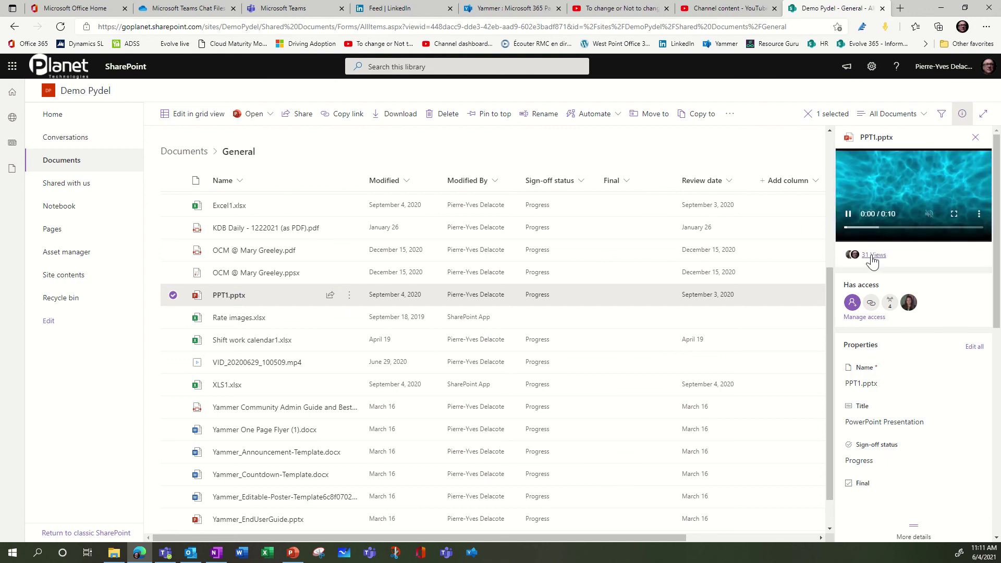
{"action": "left_click", "coordinate": [873, 256]}
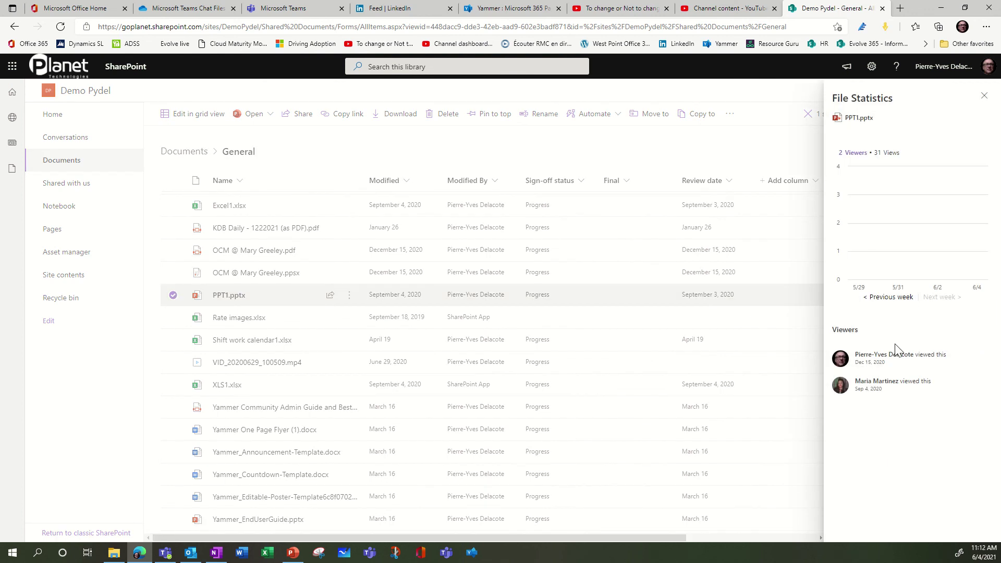